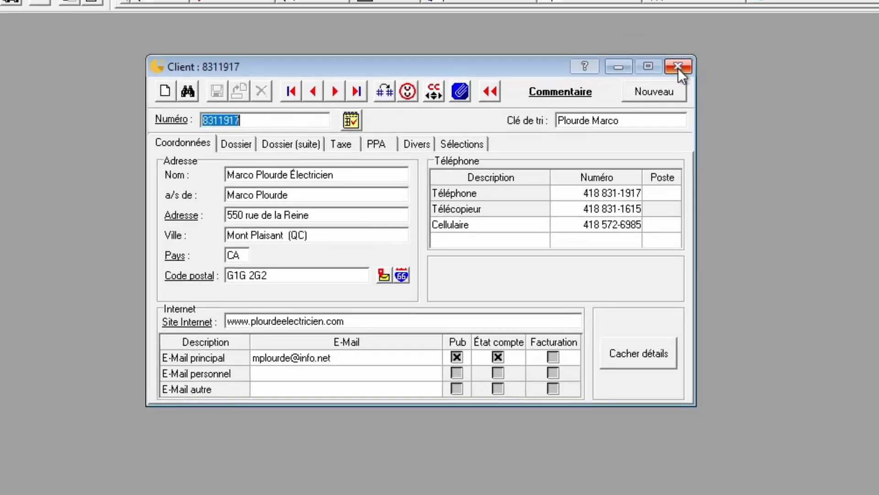
Close the open client record window to get back to Acomba's main window.
click(687, 53)
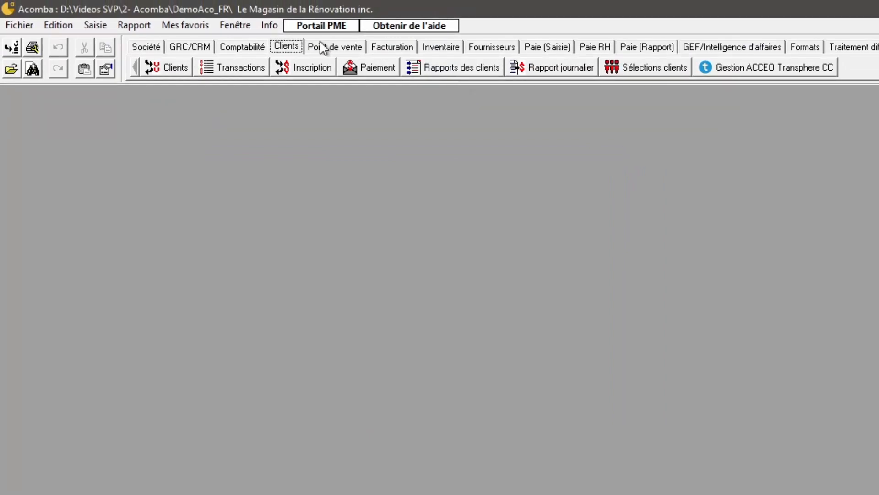
Set the Clients par produits report type to Cyberimpact and produce the Liste client report.
click(453, 68)
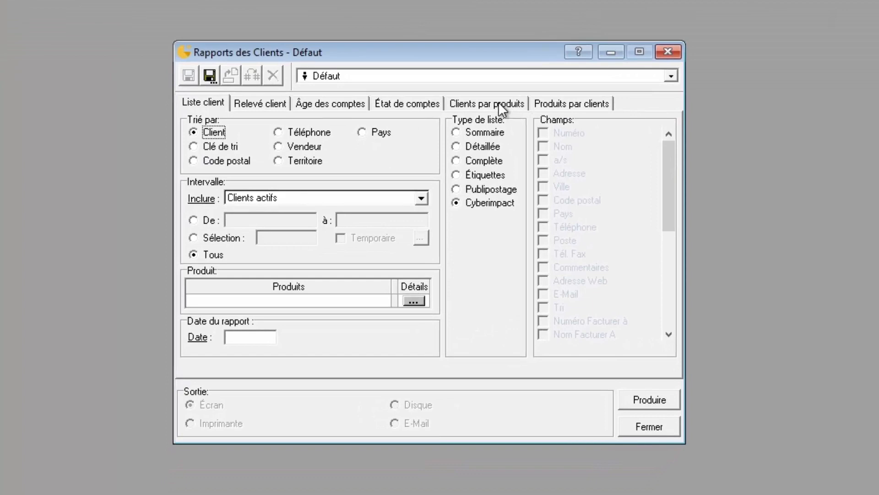
click(484, 141)
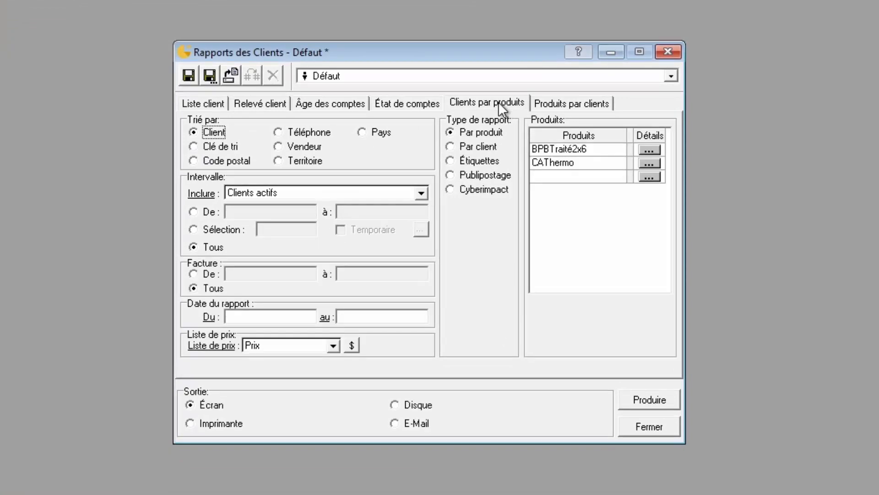
click(476, 191)
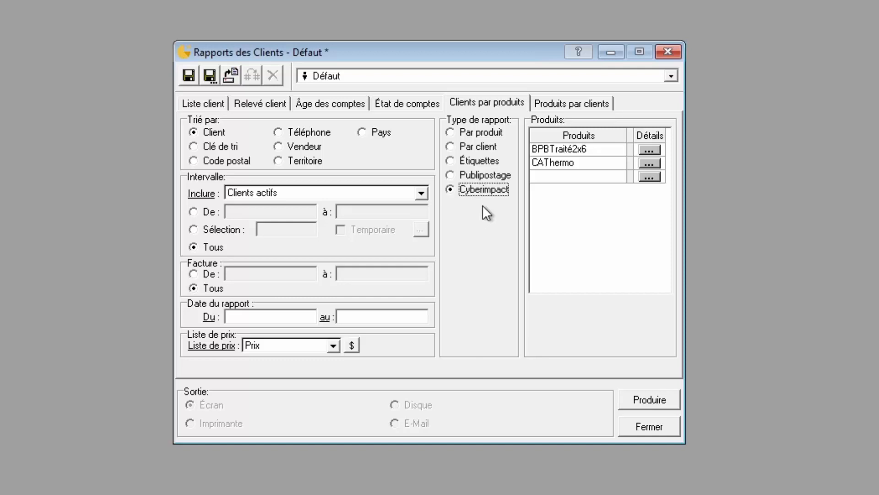
click(202, 103)
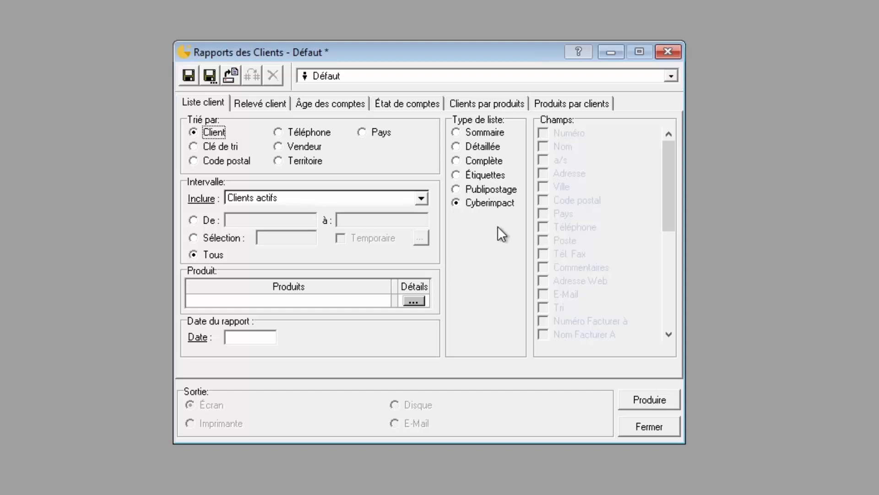
click(637, 405)
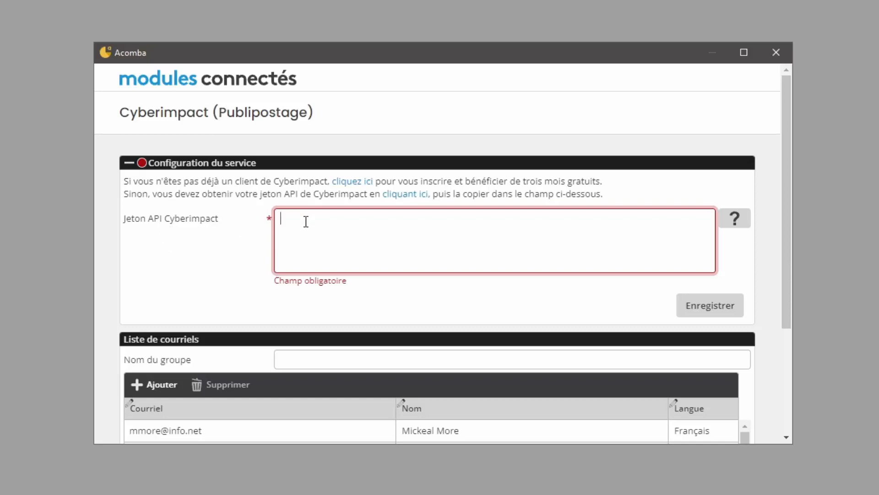
Follow the API token link in the connected-modules window to reach Cyberimpact's login page.
click(394, 200)
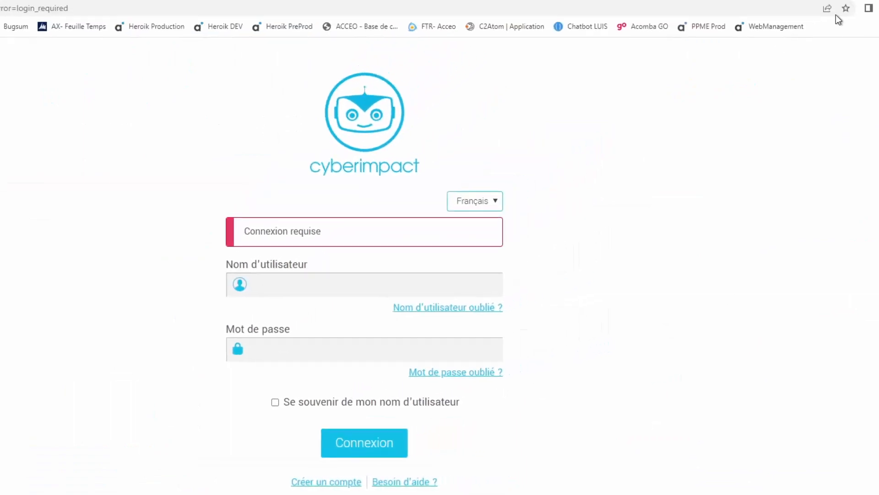
Open Cyberimpact's free account signup page from Acomba in a new tab, then return to the login tab.
click(828, 10)
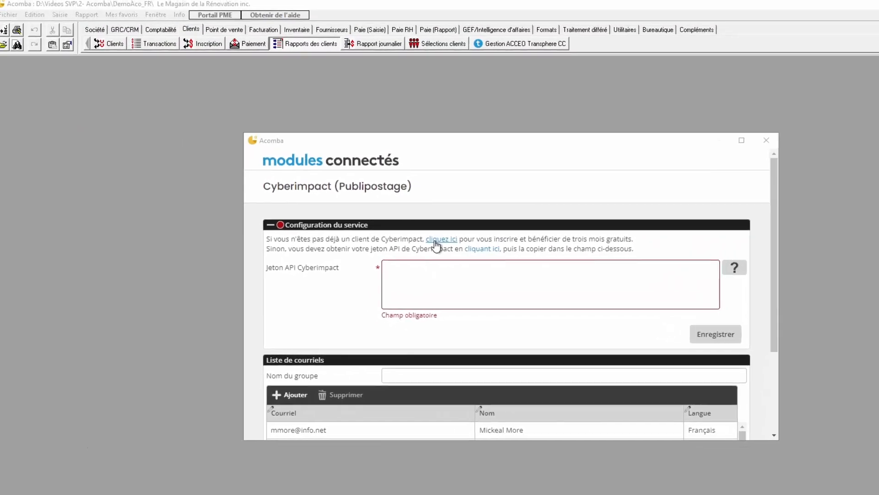
click(335, 198)
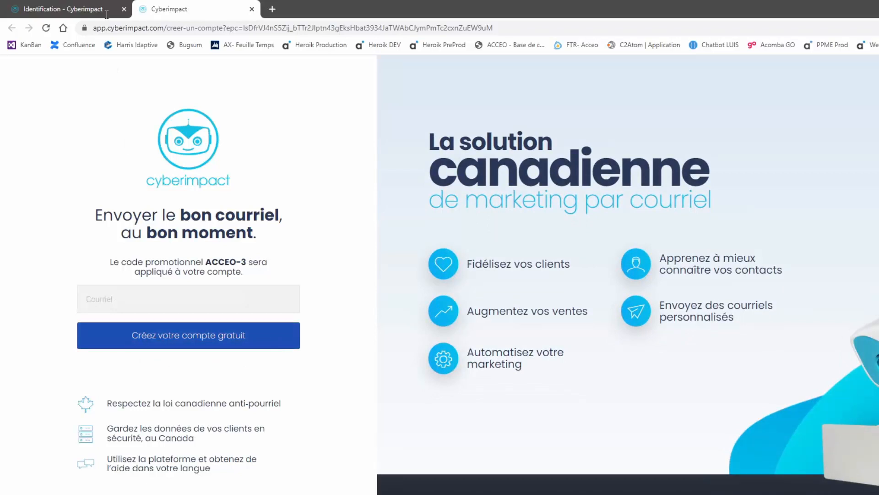
click(79, 12)
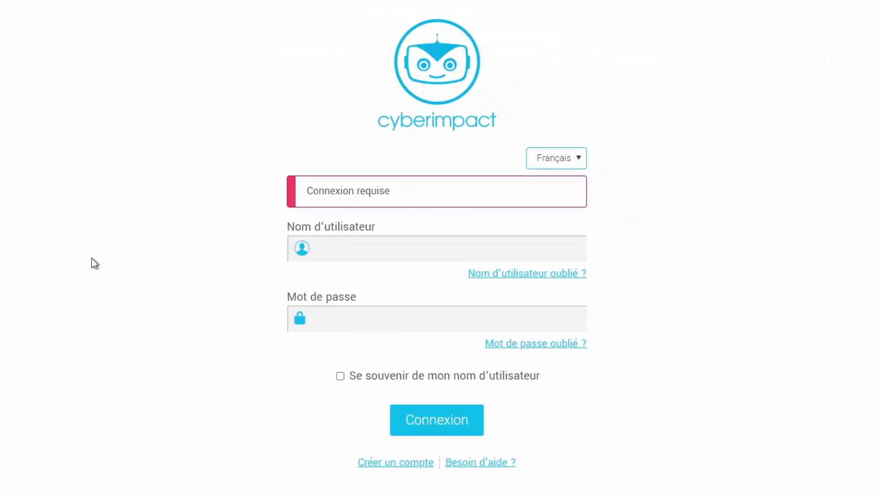
Paste the account username and password into the Cyberimpact login form and sign in.
click(341, 250)
key(ctrl+v)
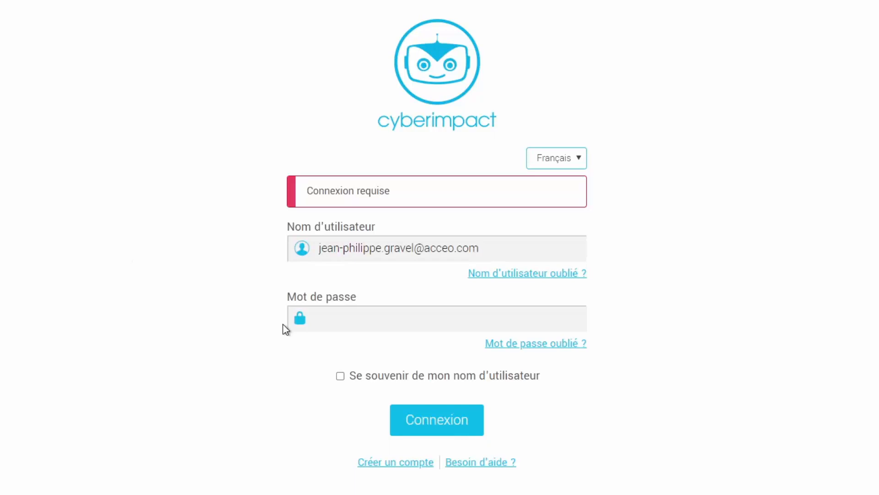
click(362, 314)
key(ctrl+v)
drag(483, 248, 315, 251)
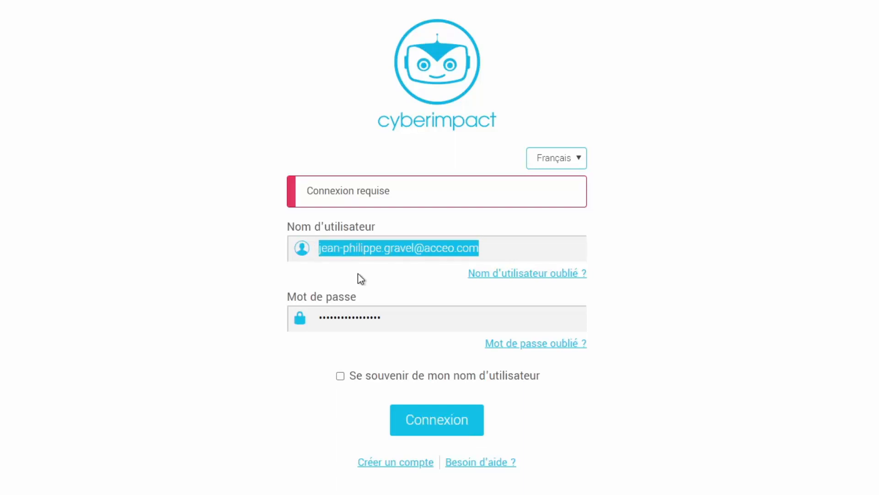
click(404, 418)
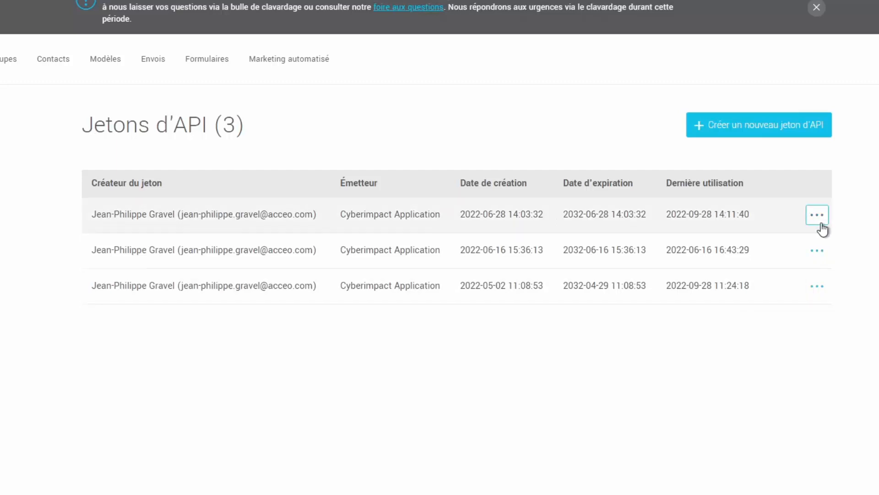
Reveal the first token on the Jetons d'API page and copy it to the clipboard.
click(821, 224)
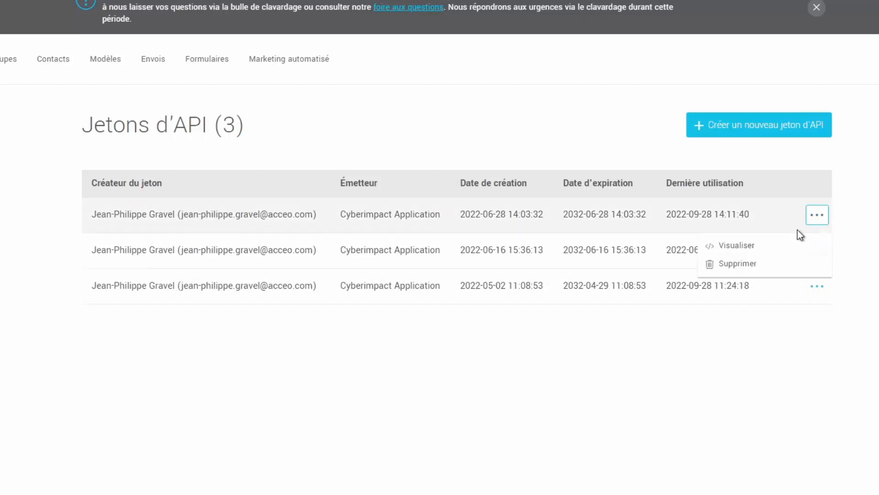
click(769, 250)
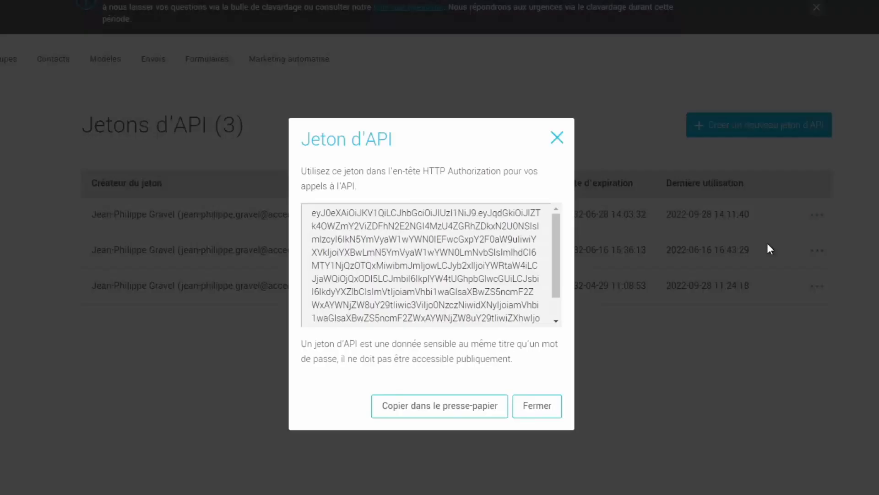
click(407, 410)
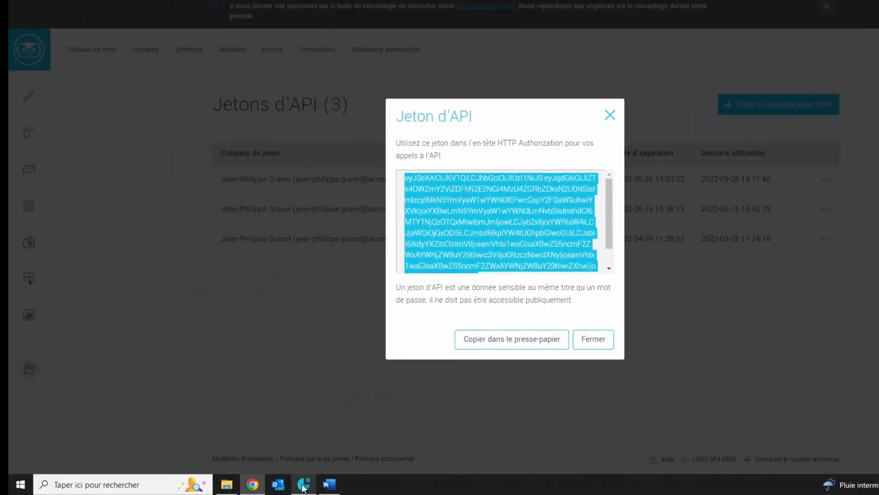
click(302, 487)
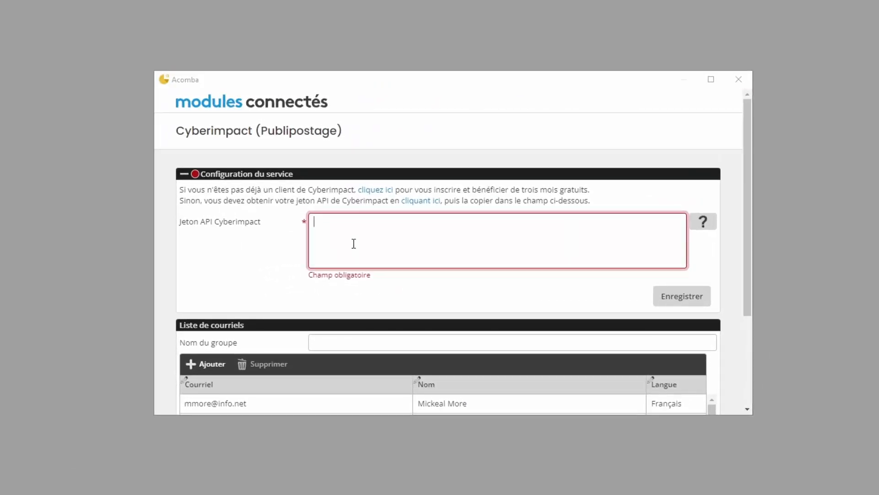
Paste the token into Jeton API Cyberimpact and save the service configuration.
key(ctrl+v)
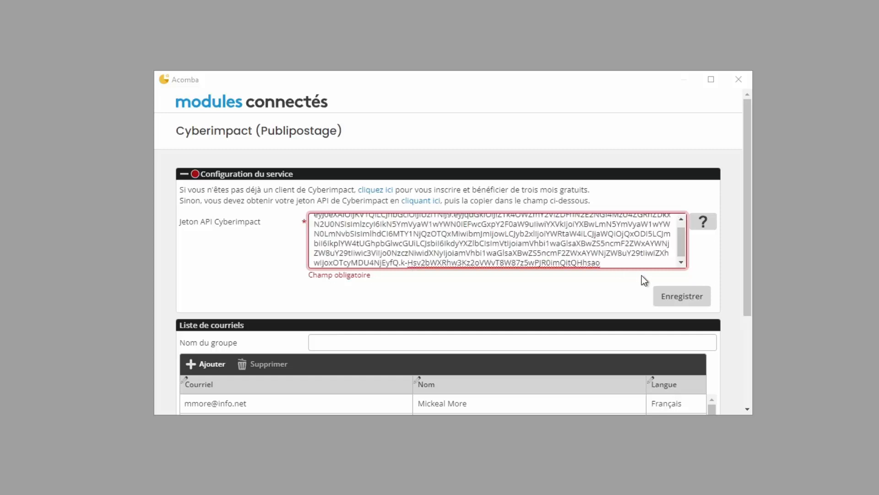
click(674, 296)
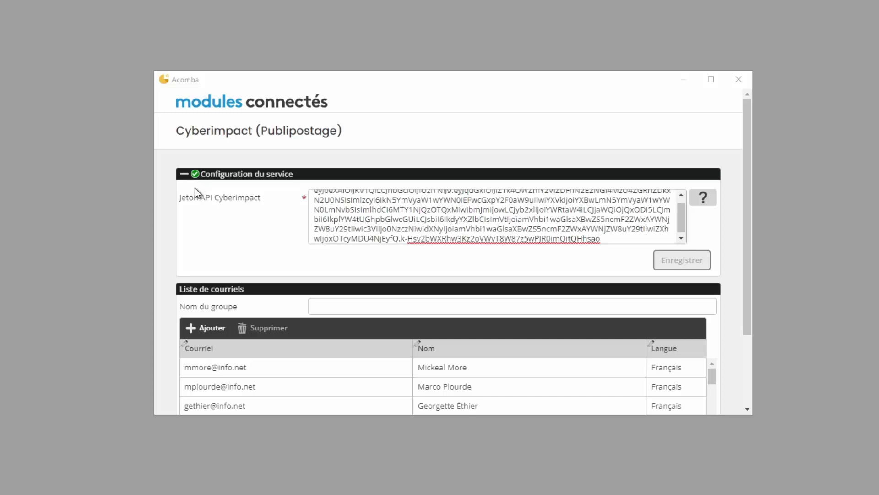
click(183, 178)
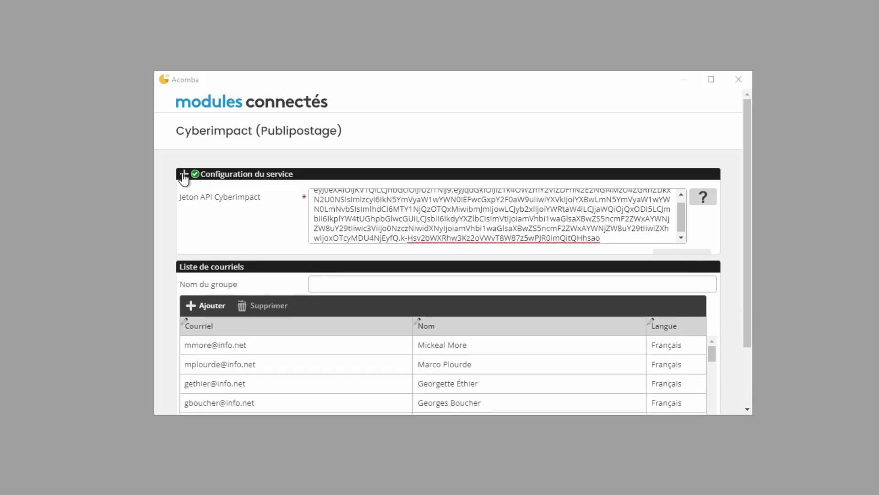
Name the email group 'Client Acomba'.
click(384, 208)
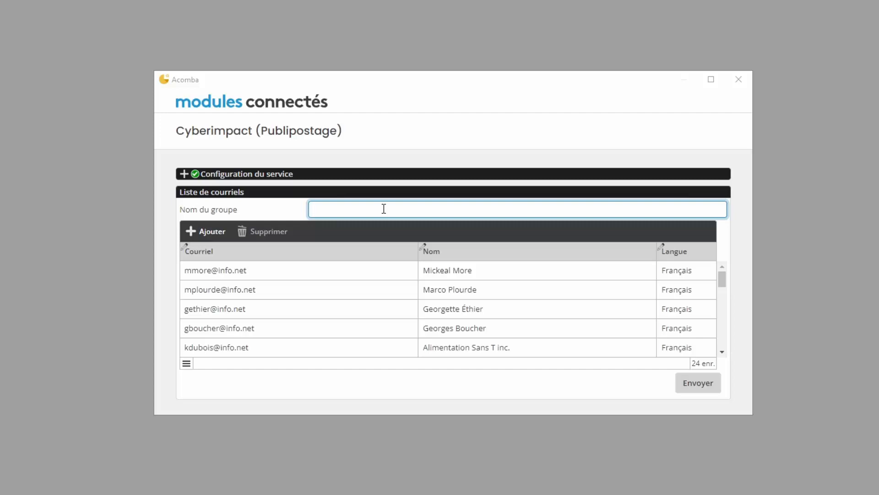
text(Client Acomba)
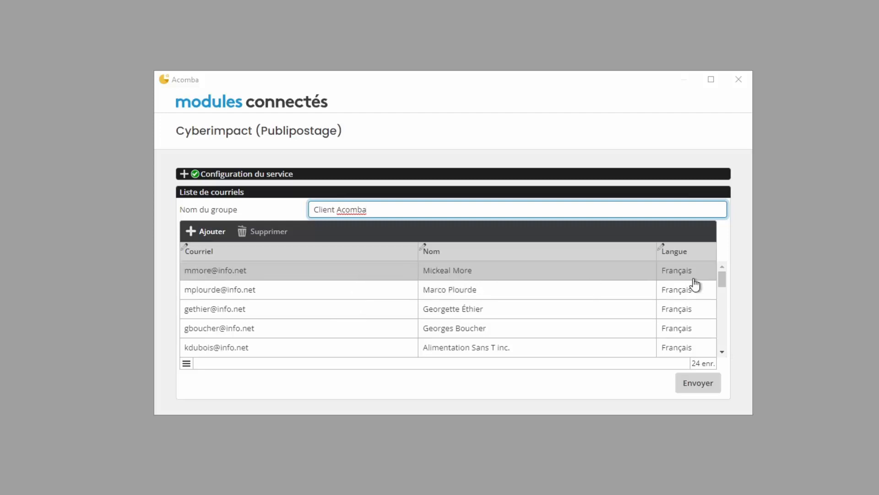
Delete the last letter of the second contact's name.
click(324, 277)
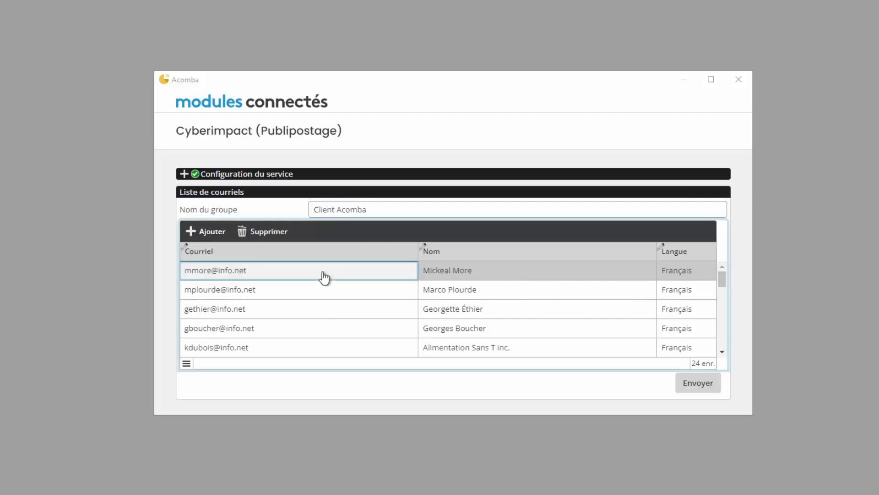
click(302, 273)
click(228, 271)
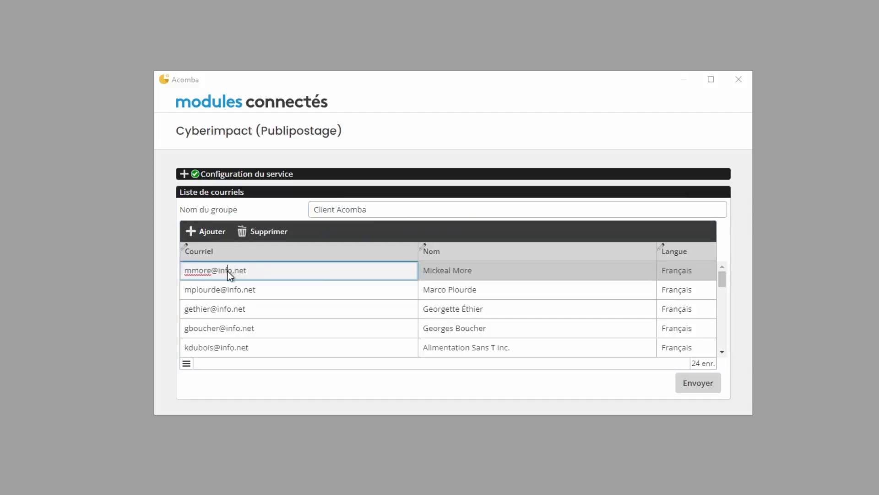
click(476, 290)
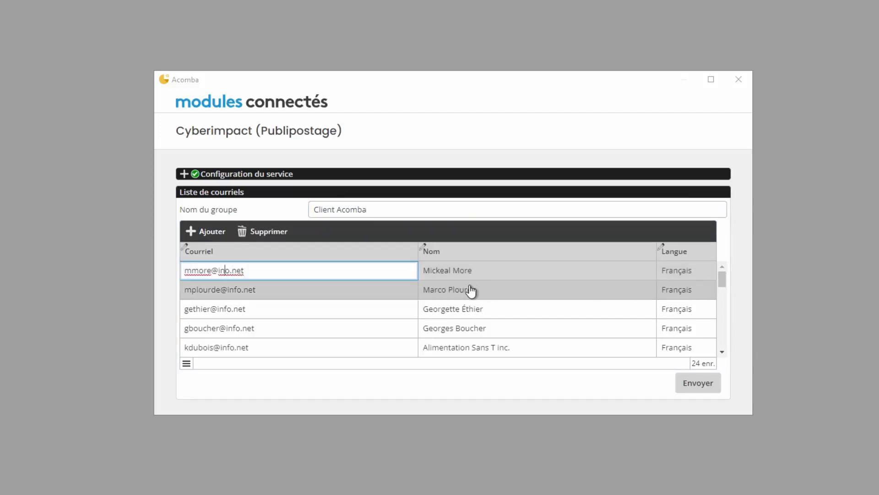
click(477, 291)
click(477, 290)
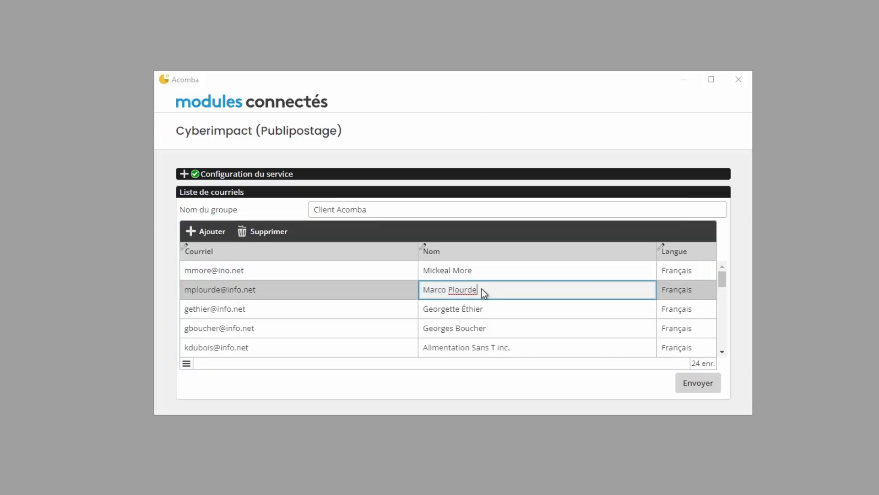
key(BackSpace)
Set the third contact's language to Anglais and remove the fifth contact.
click(687, 311)
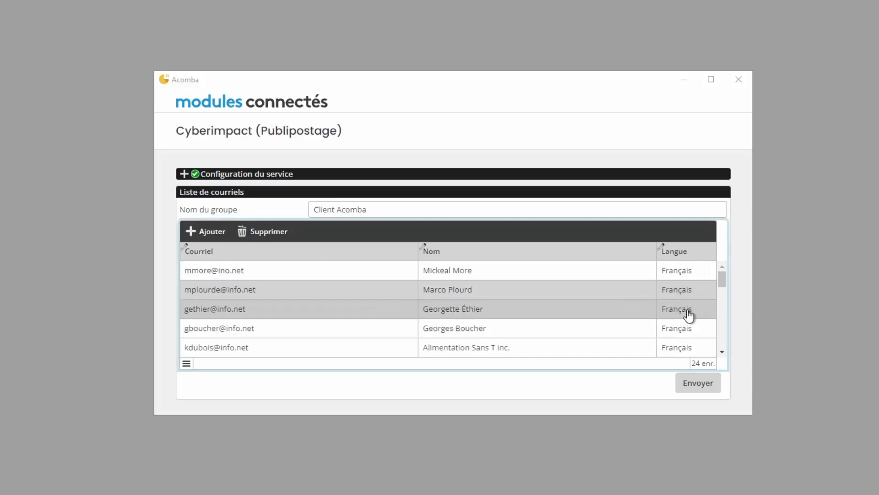
click(706, 310)
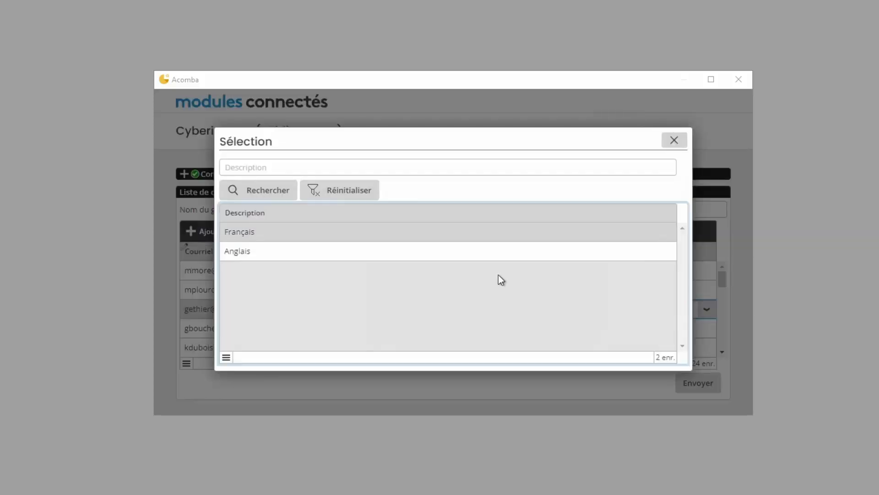
double_click(250, 252)
click(498, 330)
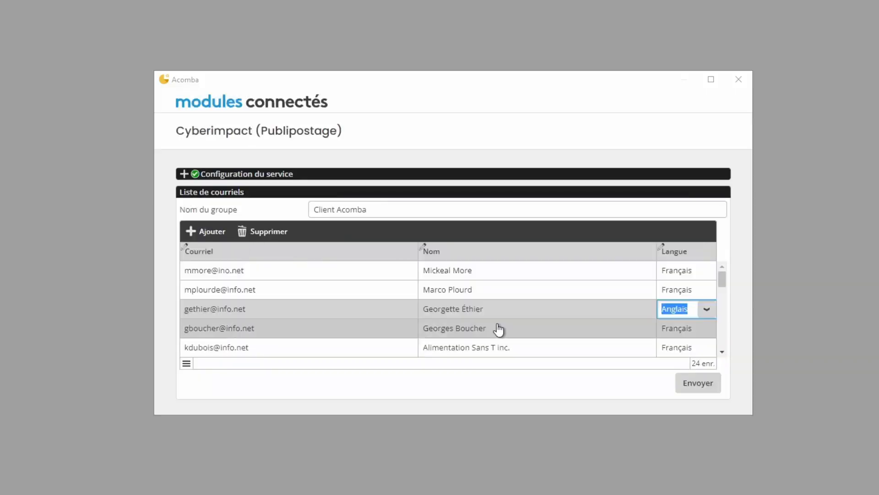
click(307, 346)
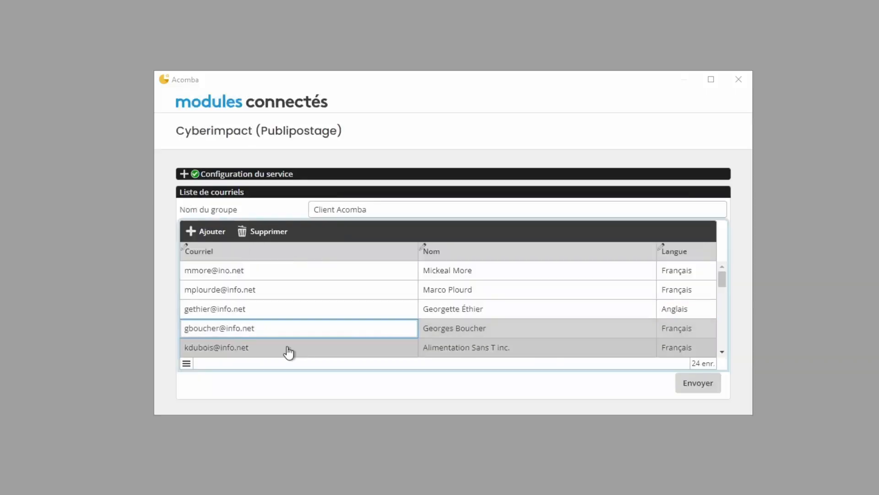
click(266, 235)
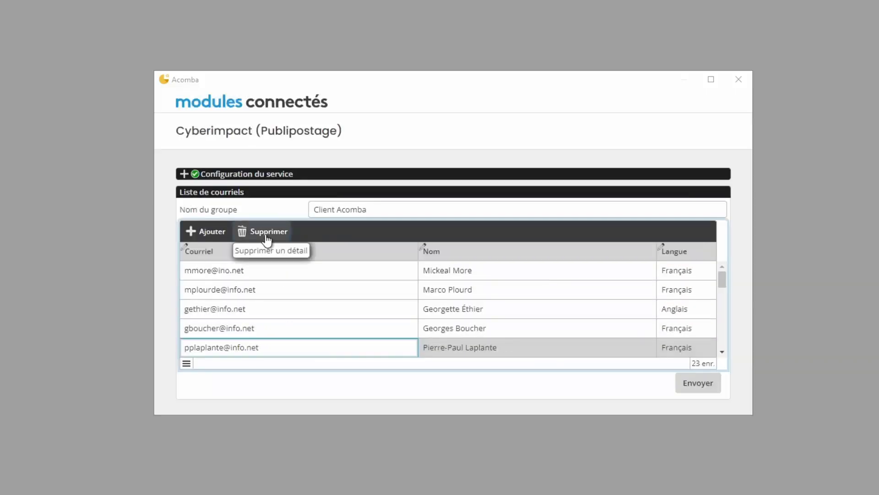
Add a new contact row with the contact's e-mail and name, language Anglais.
click(211, 234)
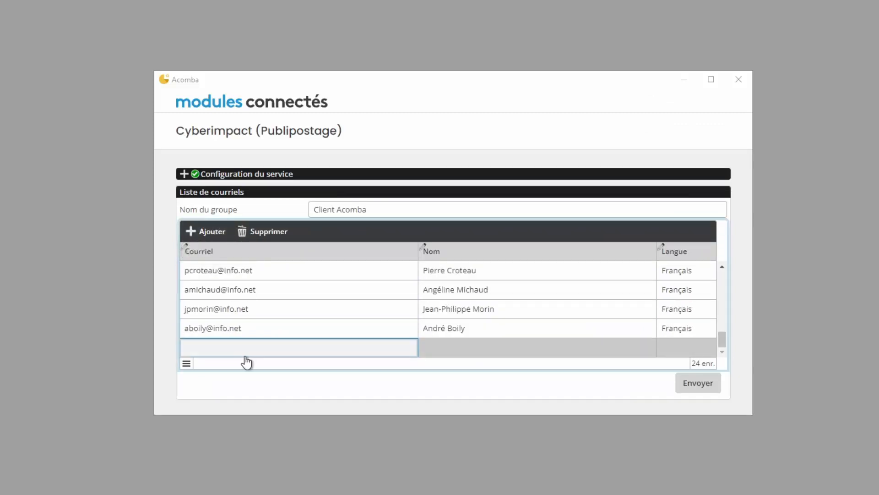
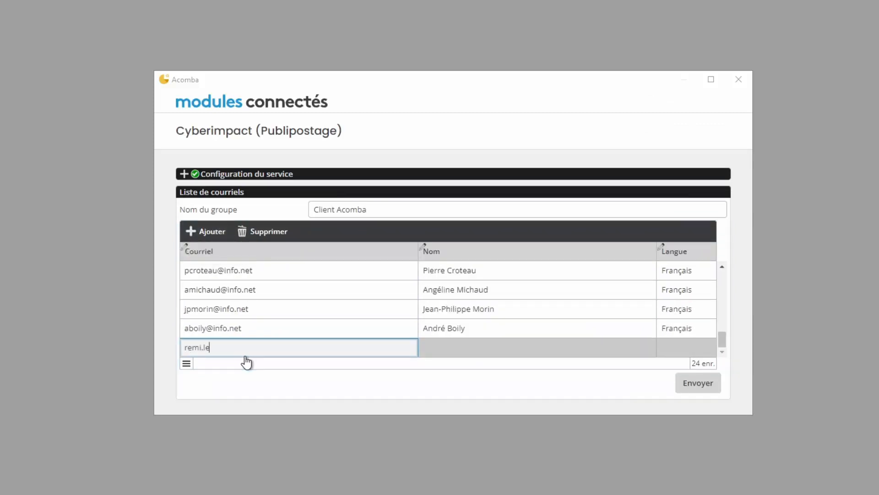
key(Tab)
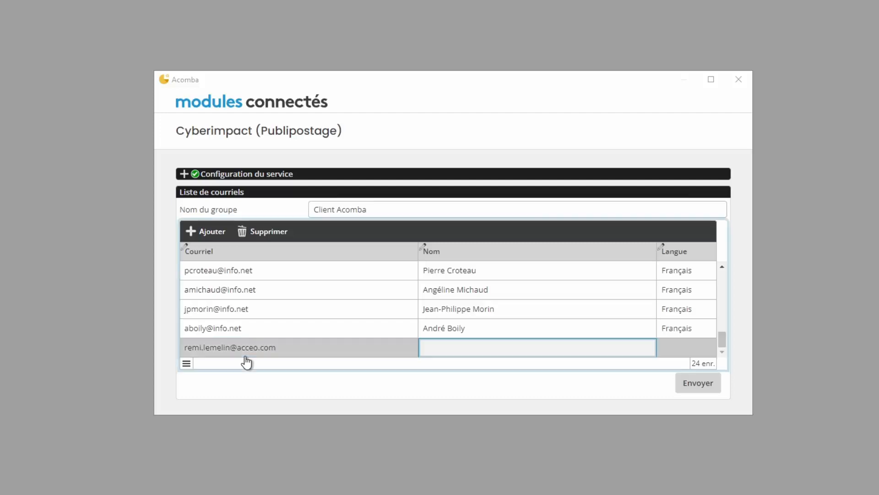
text(remi)
key(Tab)
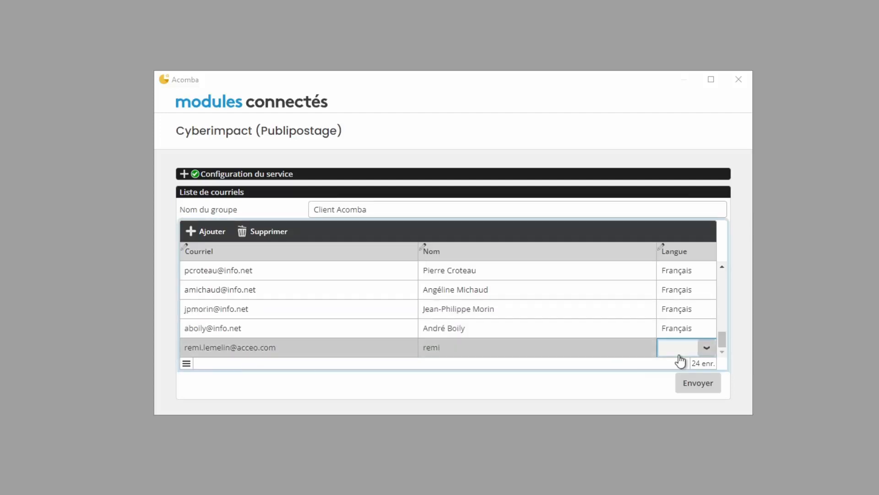
click(706, 348)
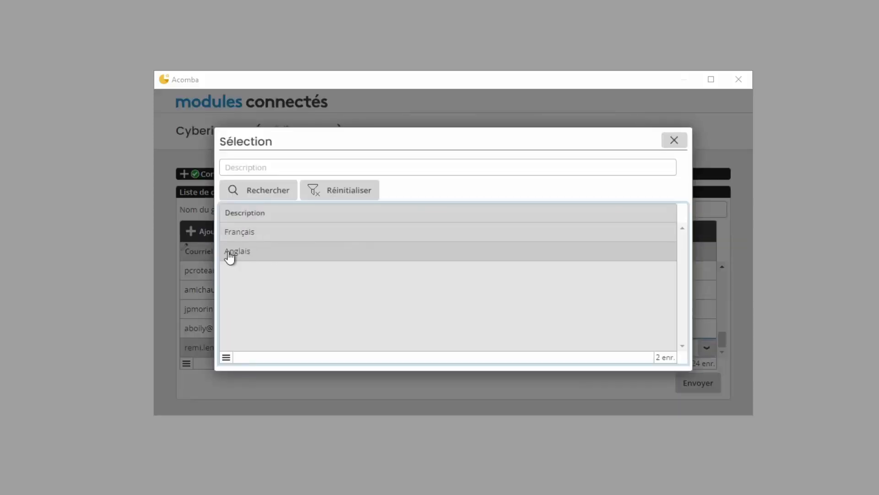
click(246, 252)
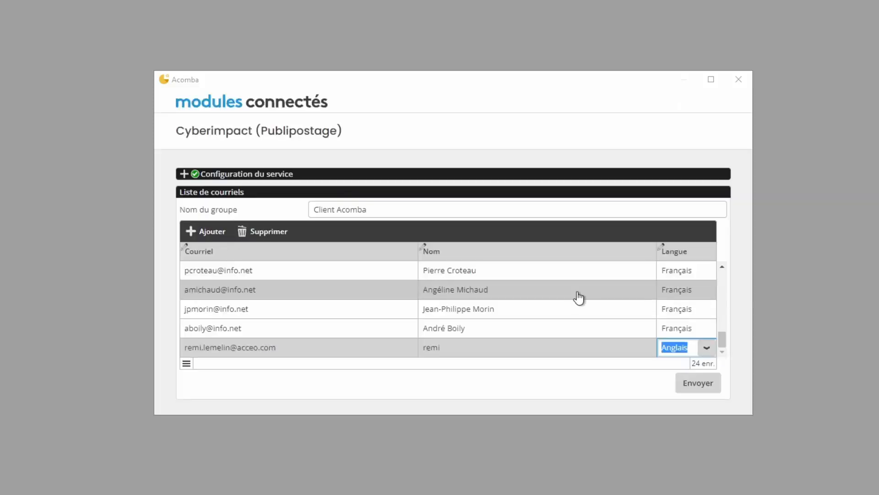
Send the Client Acomba list to Cyberimpact and open the group's contacts page link.
click(693, 393)
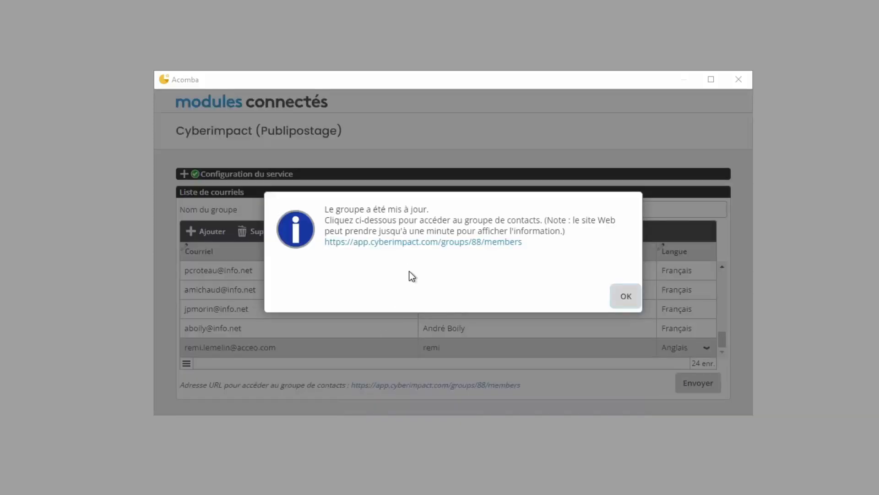
click(389, 243)
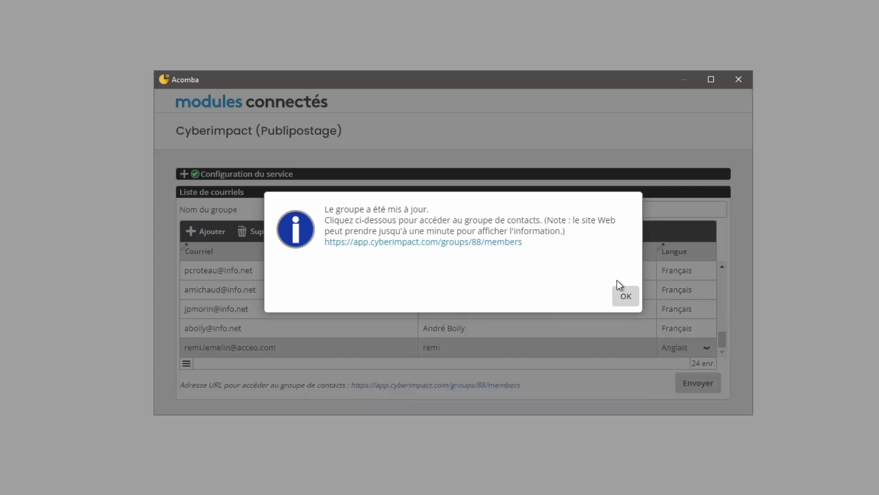
click(625, 295)
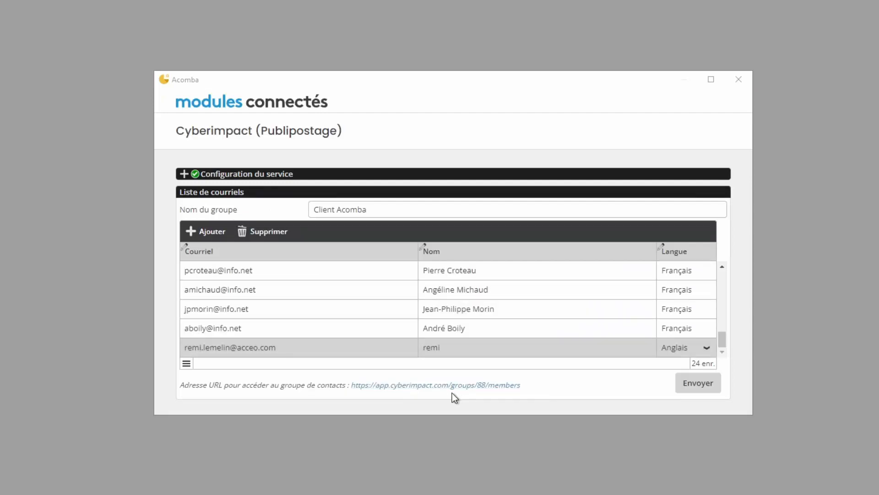
click(436, 386)
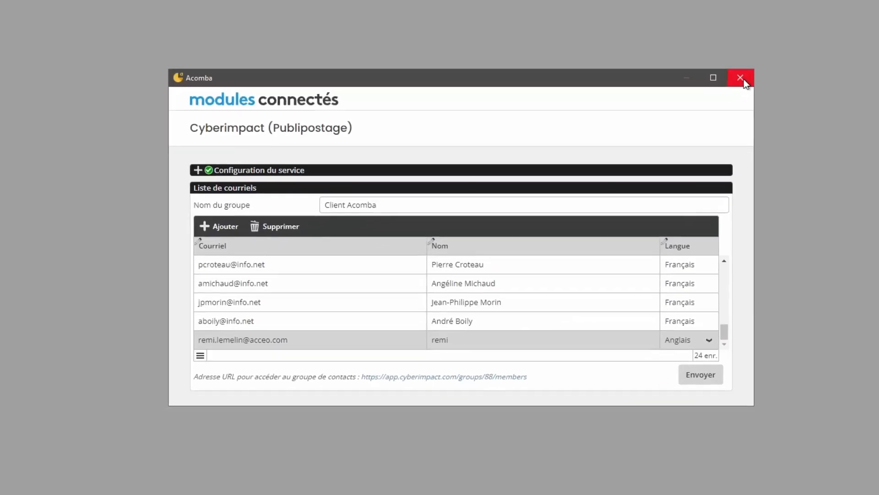
Close the connected-modules window and open the Client Acomba group from Cyberimpact's Groupes list.
click(742, 79)
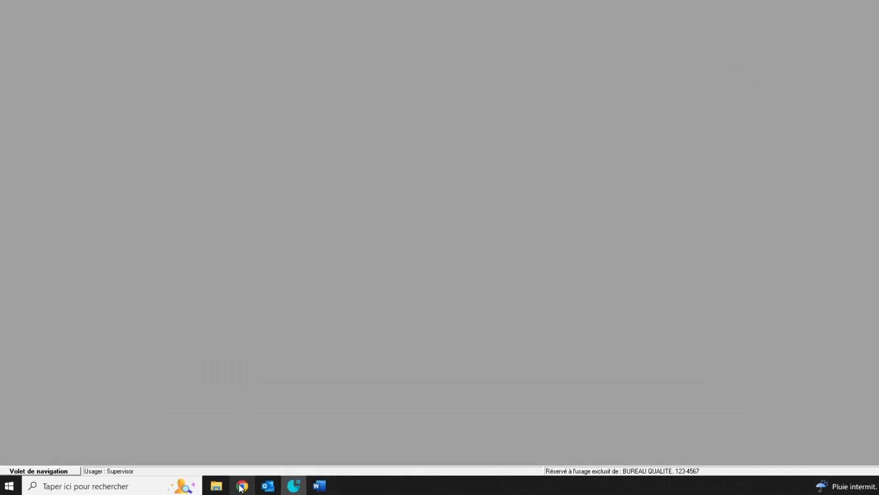
click(242, 486)
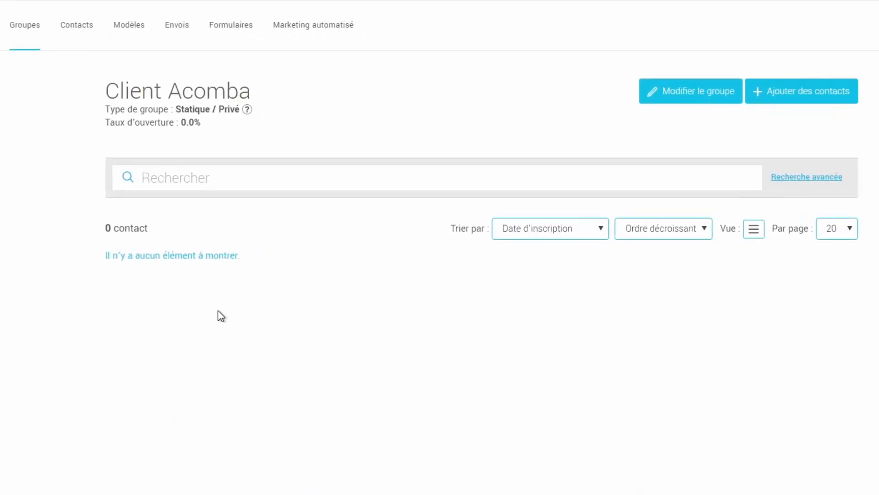
click(28, 25)
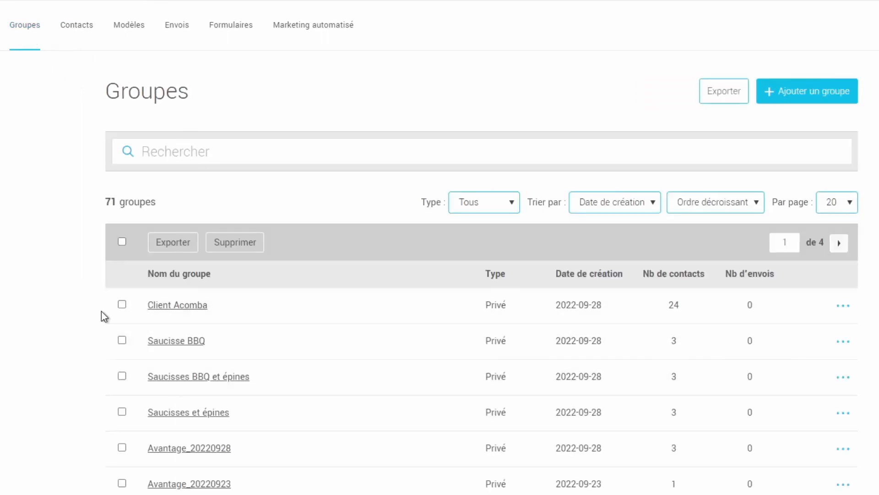
scroll(101, 311, down, 2)
scroll(101, 313, down, 2)
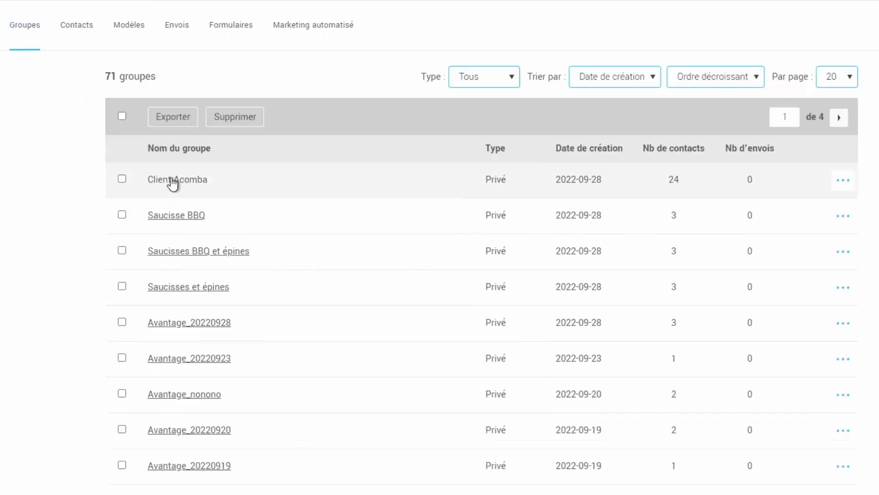
click(170, 184)
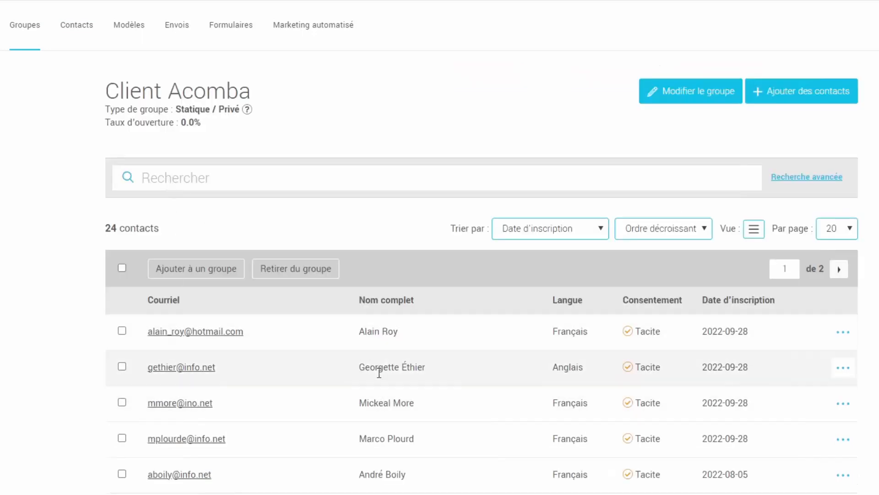
scroll(379, 372, down, 2)
scroll(386, 369, up, 2)
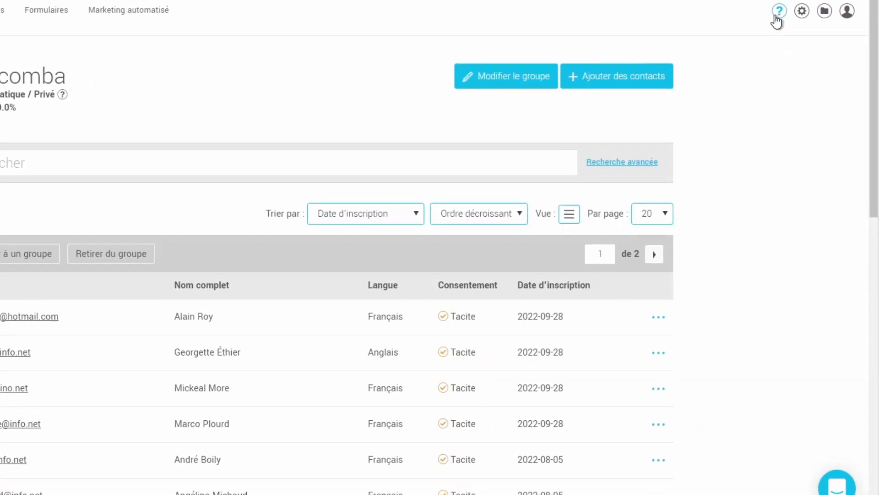
Go from the Groupes help page to the Help Center's Nous joindre page with its support phone and e-mail form.
click(778, 21)
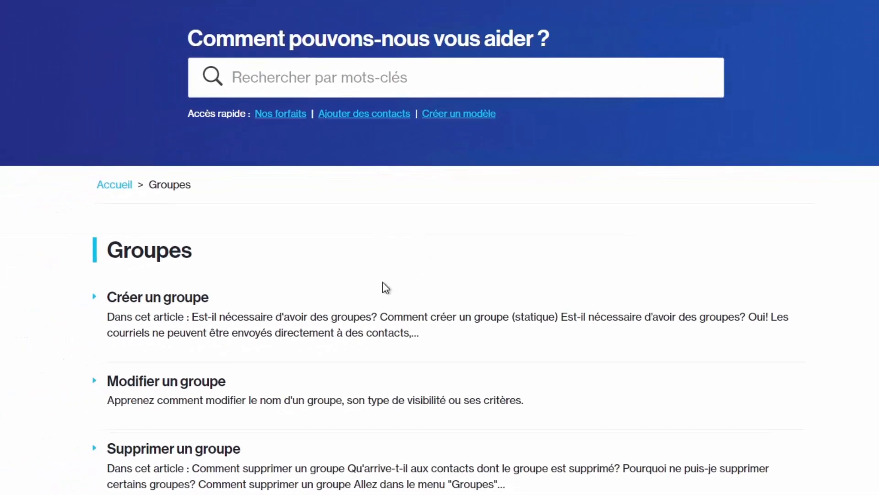
scroll(470, 264, down, 8)
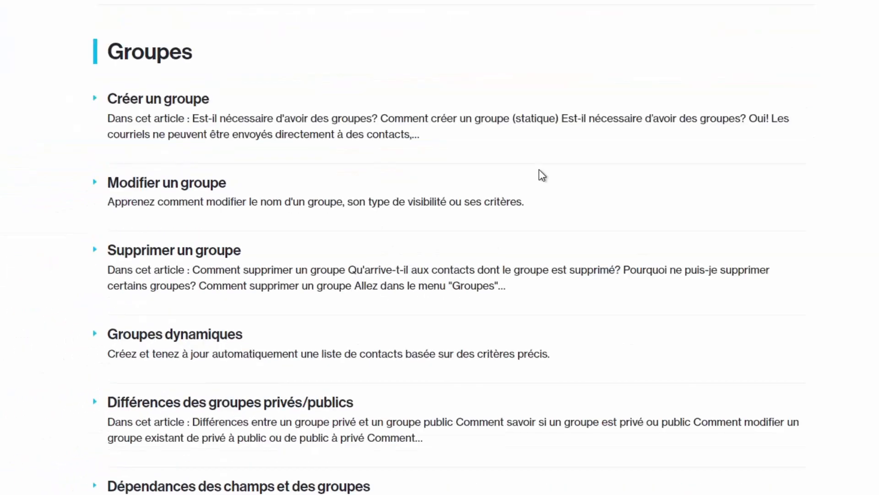
scroll(625, 216, up, 8)
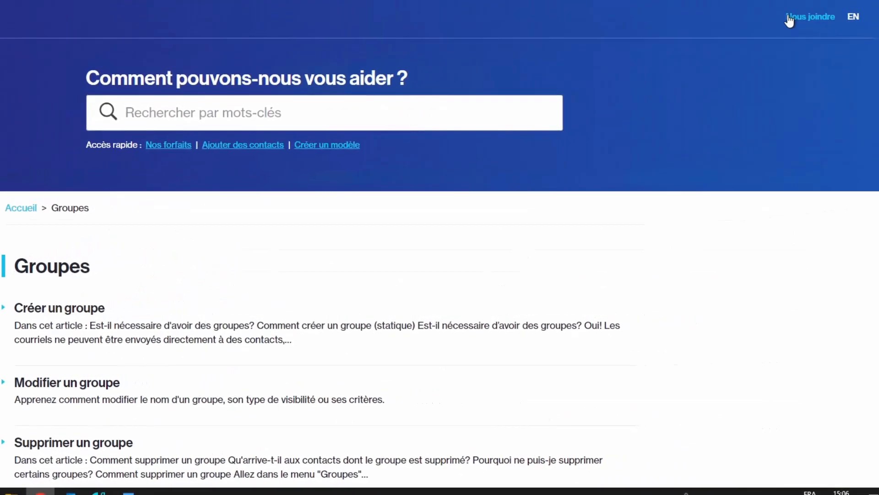
click(789, 20)
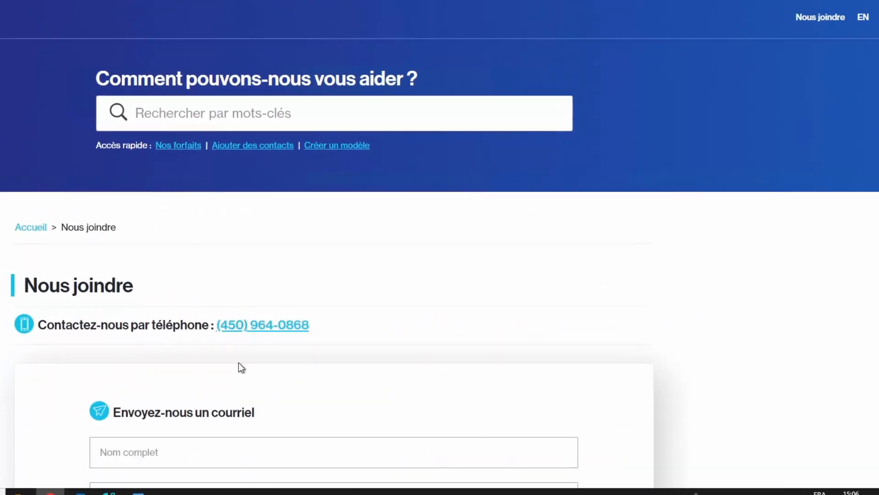
scroll(693, 214, down, 1)
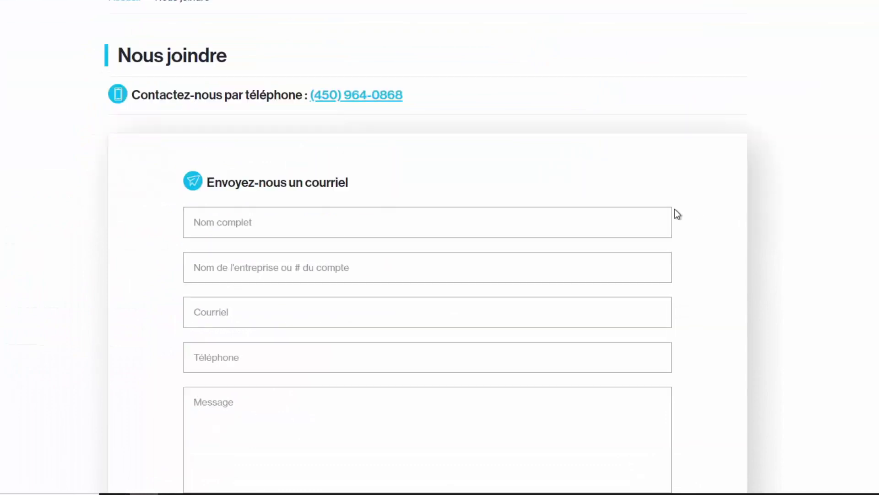